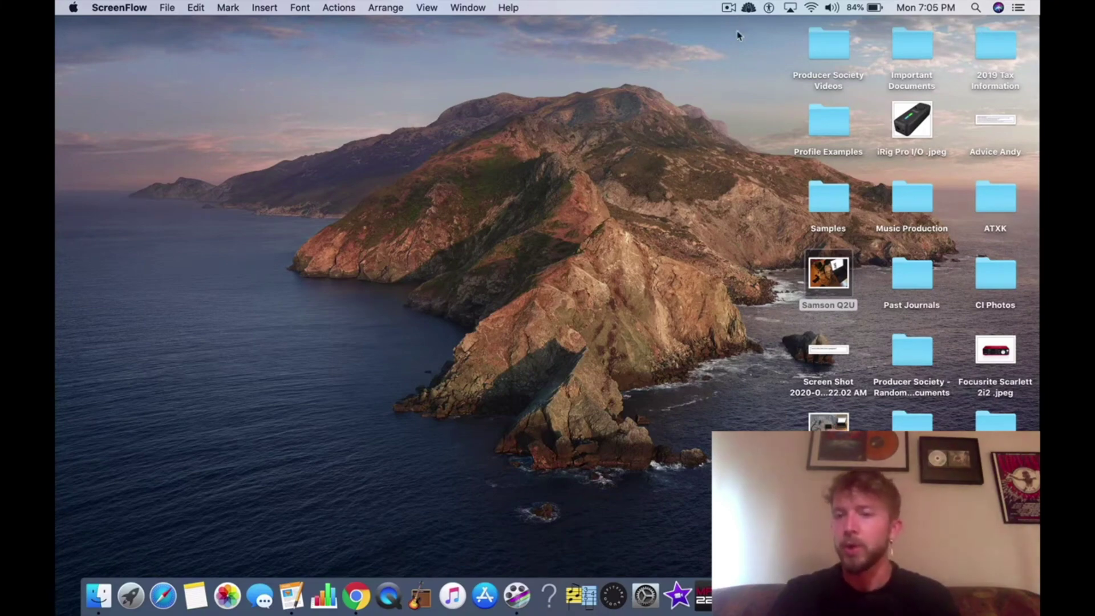
View the Set Up .jpg and Samson Q2U photos on the desktop, then close them
left_click(697, 265)
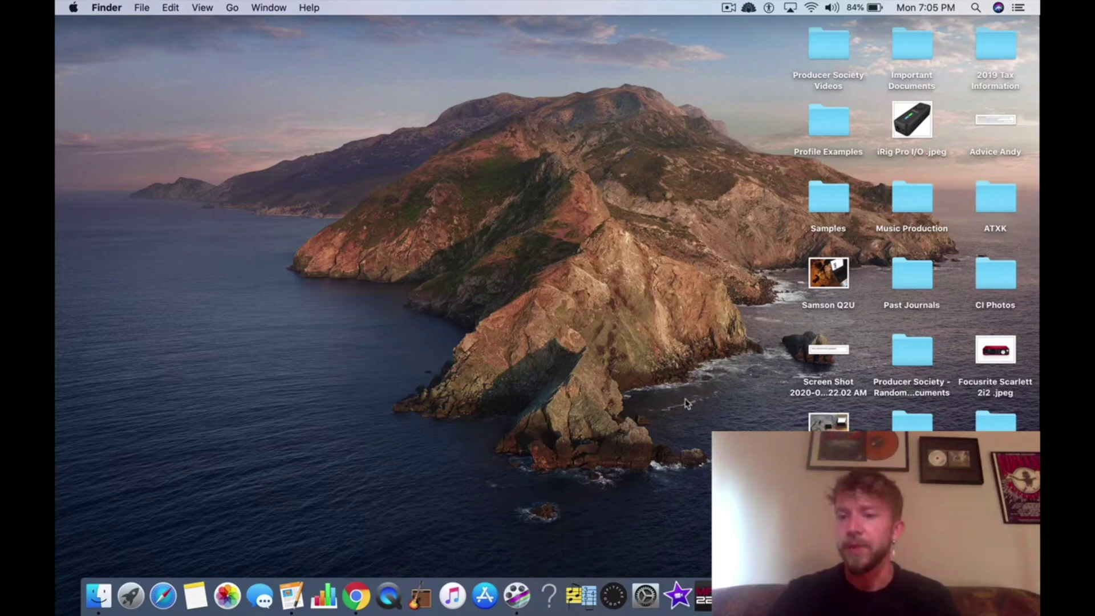
double_click(828, 422)
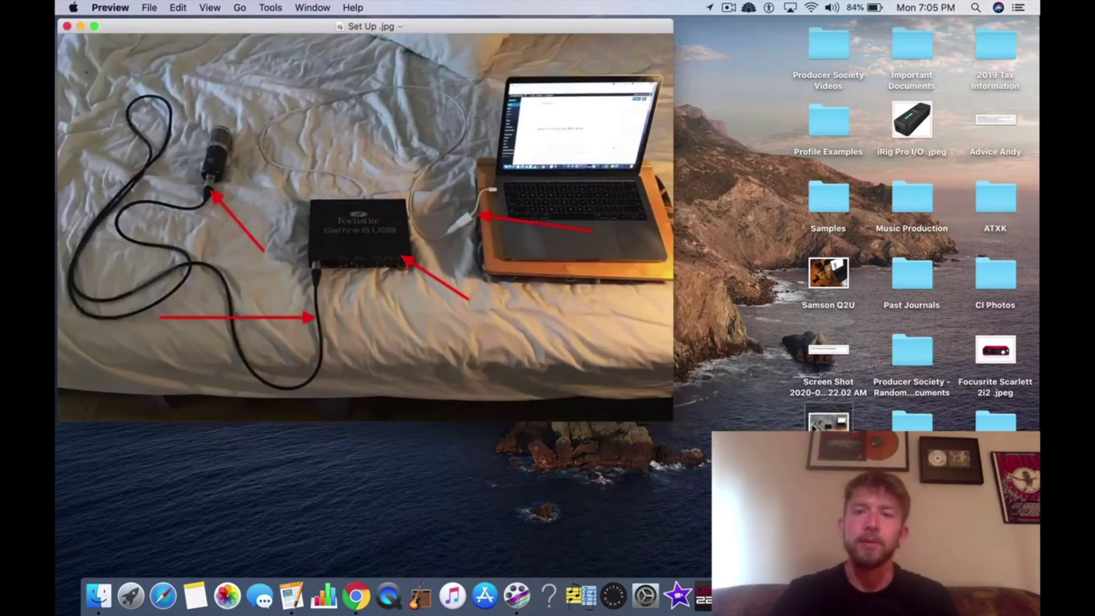
left_click_drag(538, 38, 680, 105)
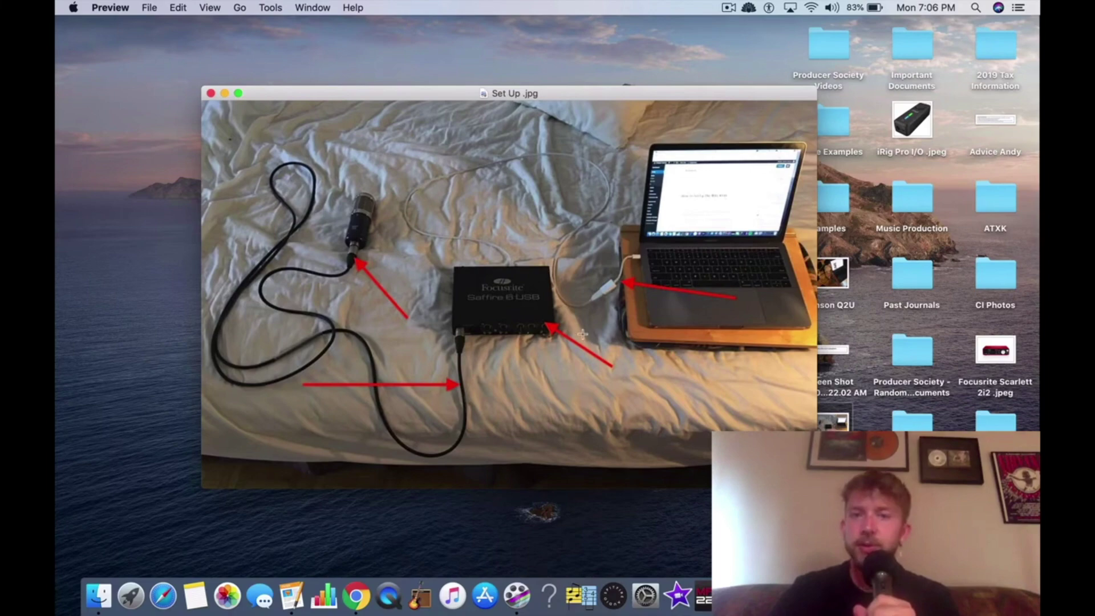
left_click(210, 93)
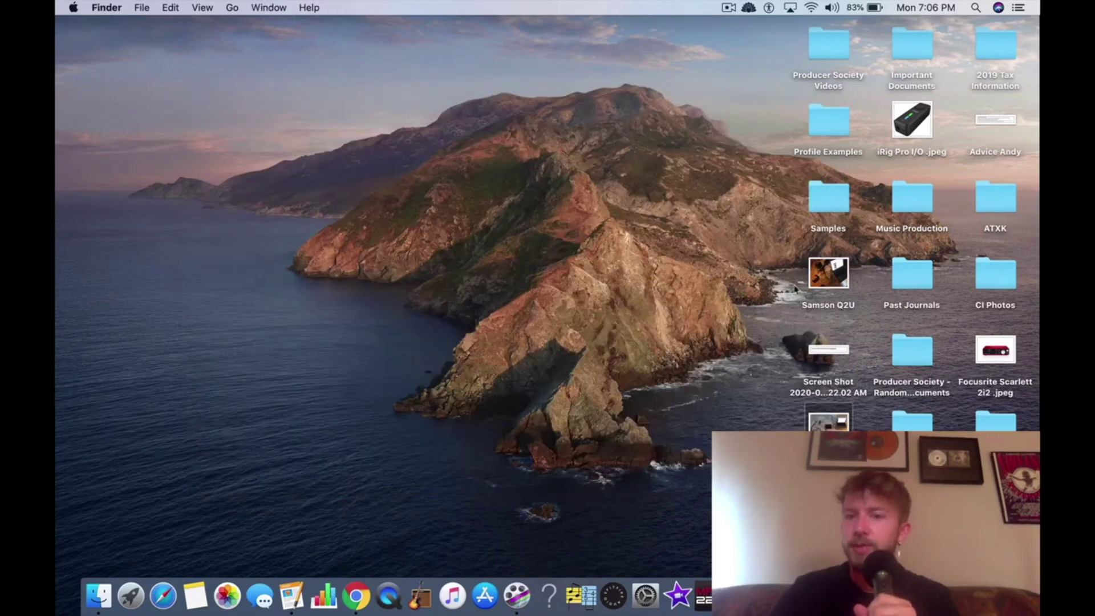
double_click(836, 278)
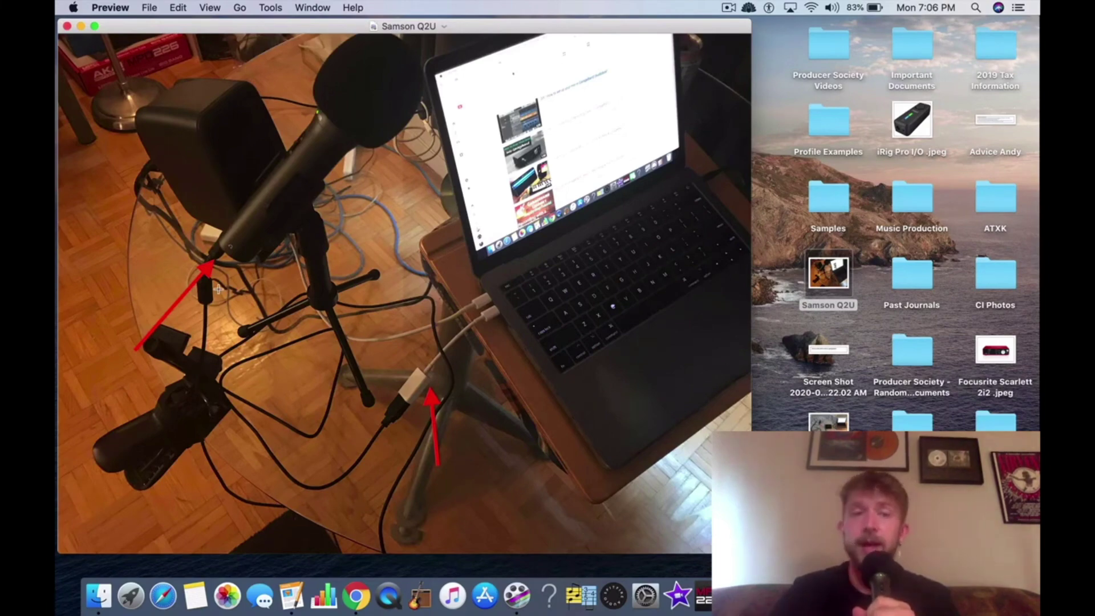
left_click(66, 26)
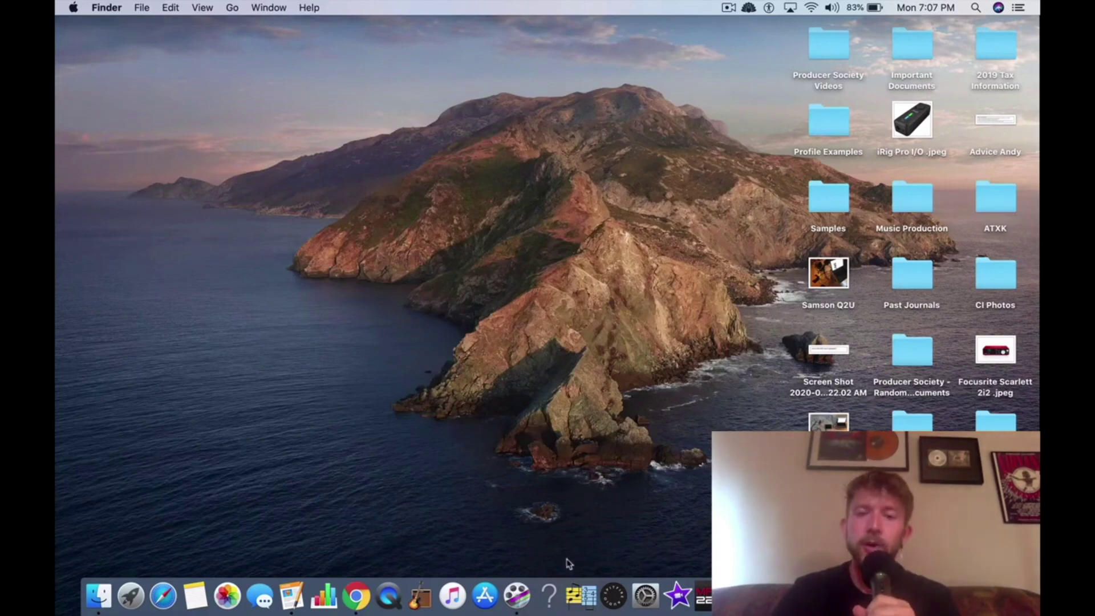
Check the Sound settings in System Preferences, then launch GarageBand
left_click(645, 597)
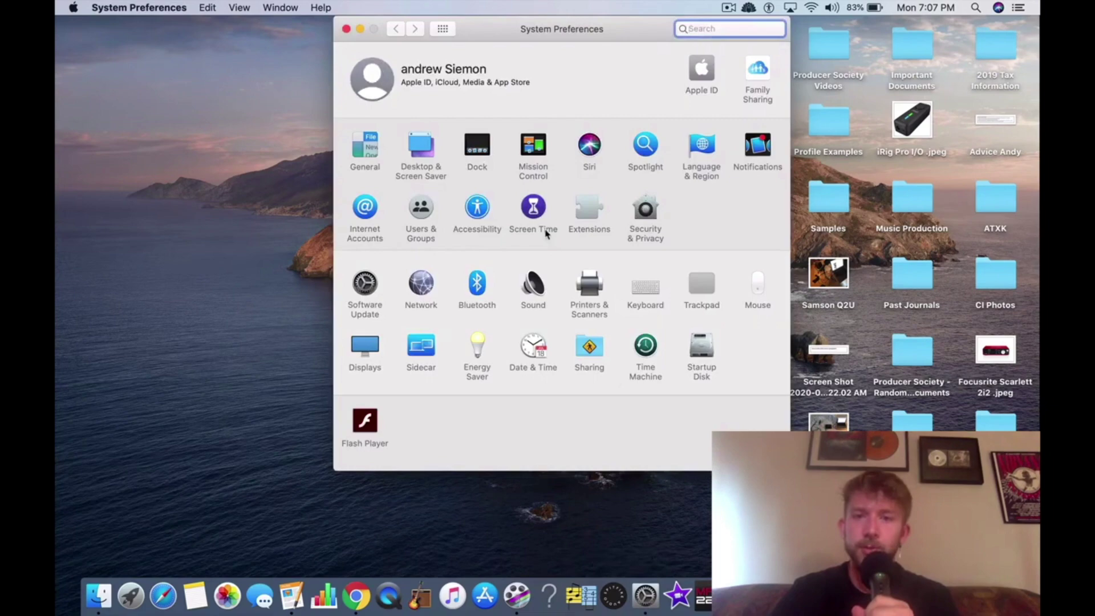
left_click(539, 288)
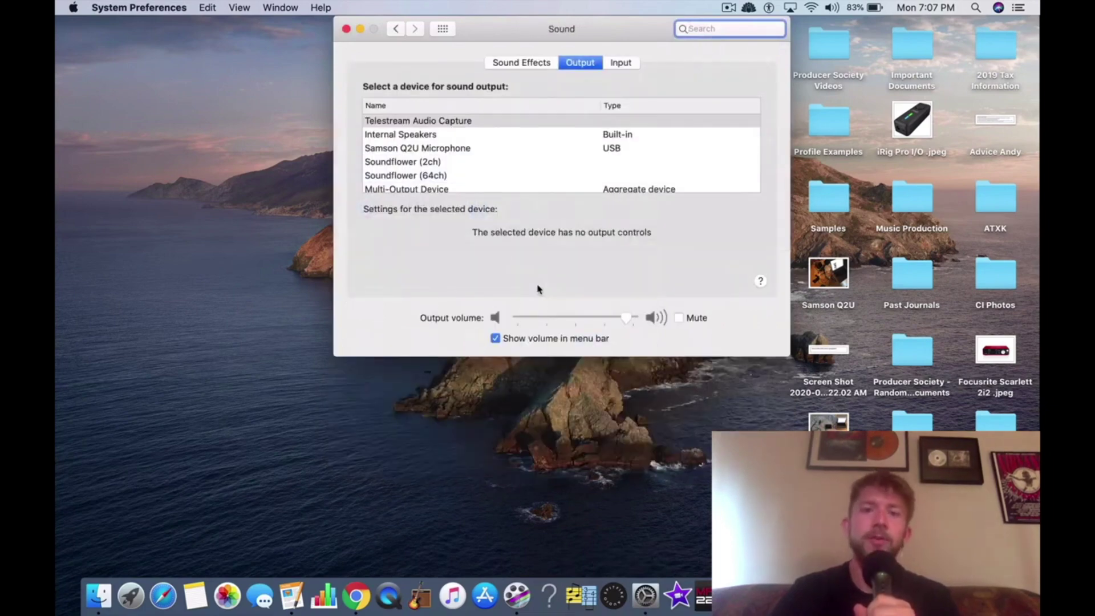
scroll(443, 147, "down", 3)
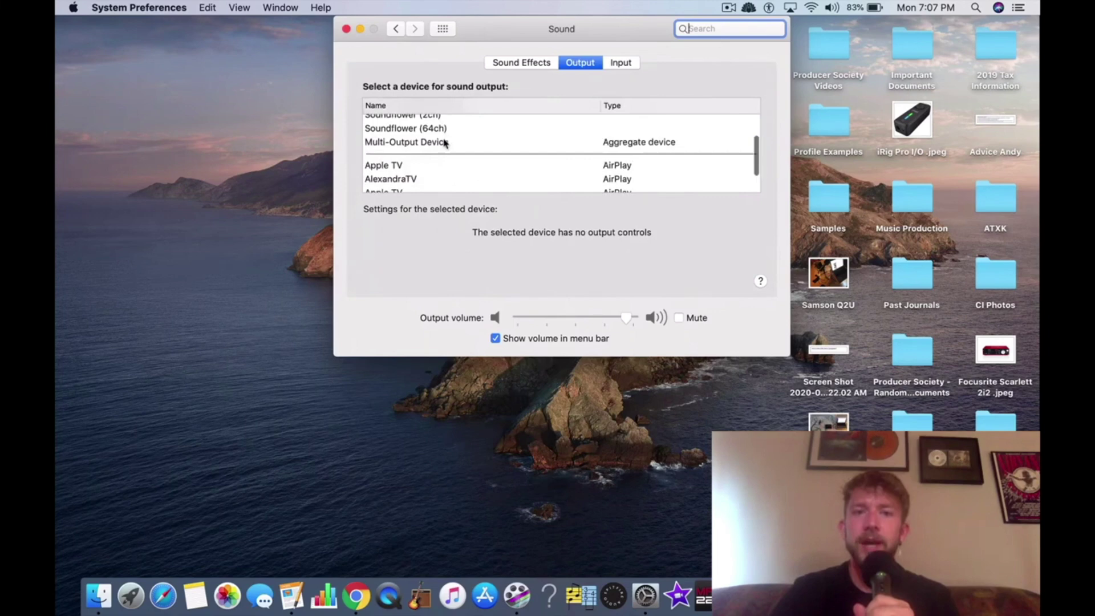
scroll(443, 148, "up", 3)
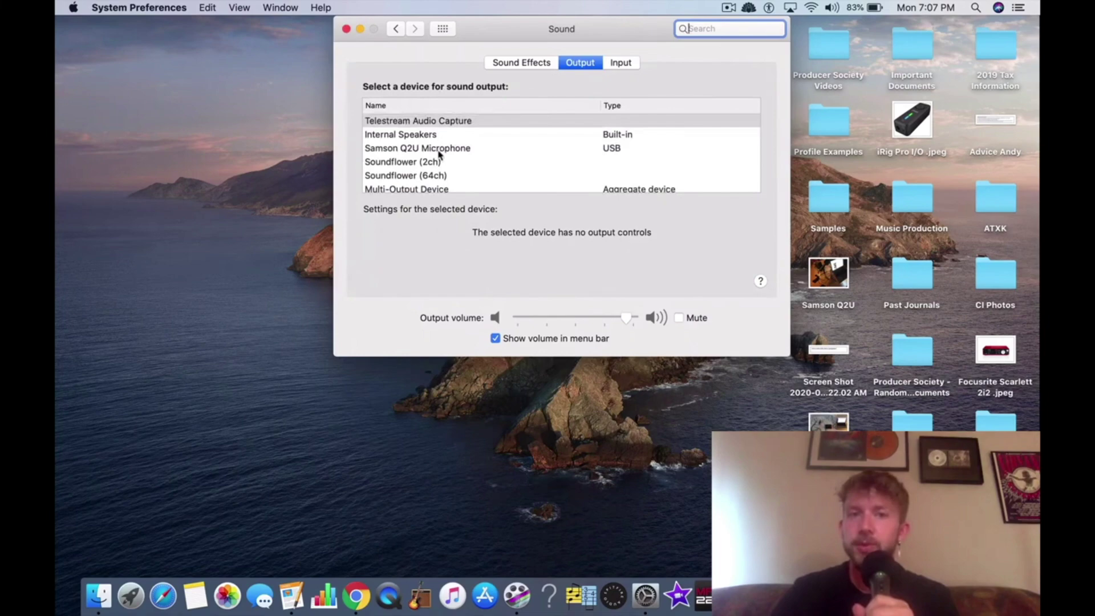
left_click(346, 29)
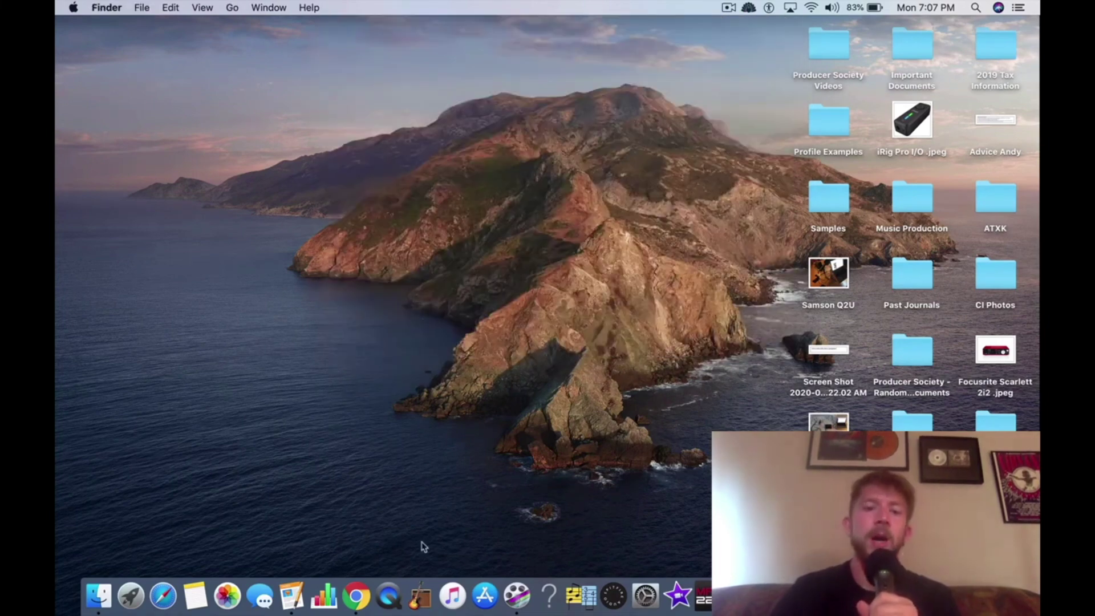
left_click(418, 596)
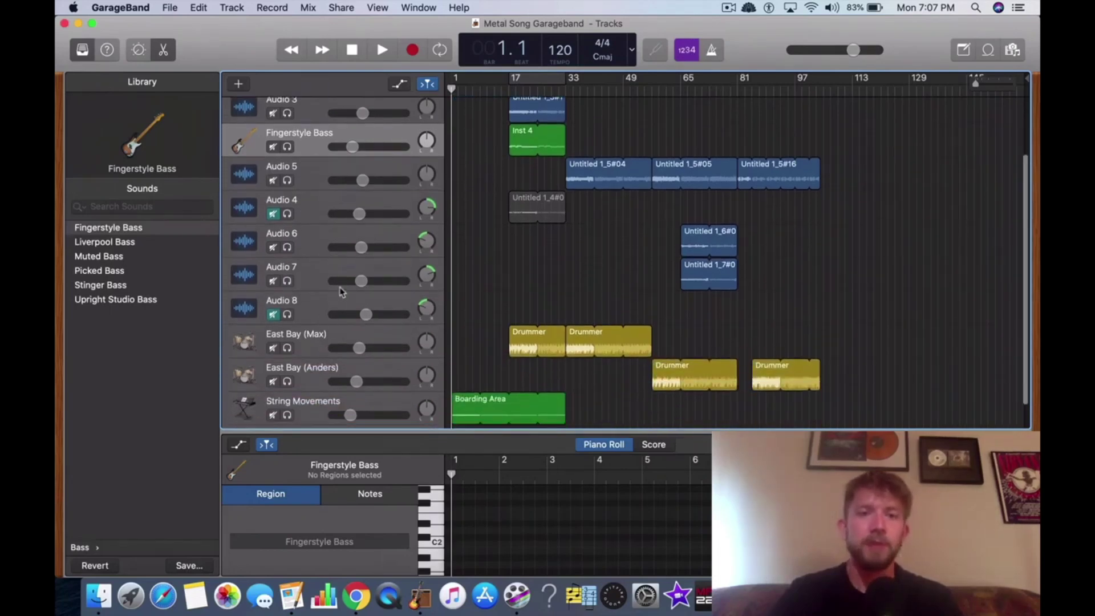
Add a new audio track under Audio 8 and set the Samson Q2U Microphone as input device
right_click(310, 300)
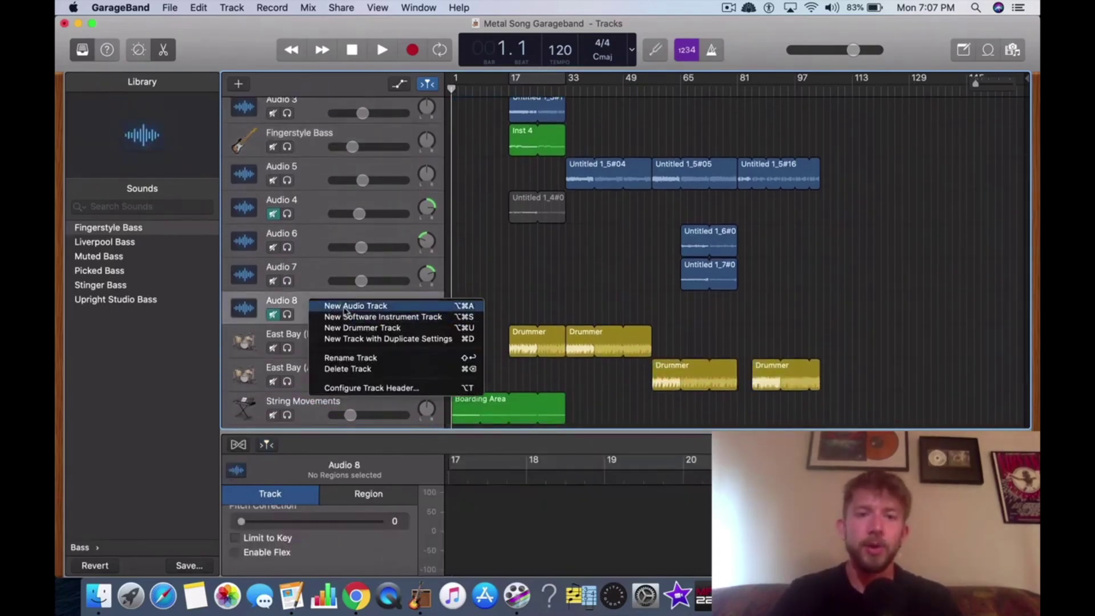
left_click(345, 308)
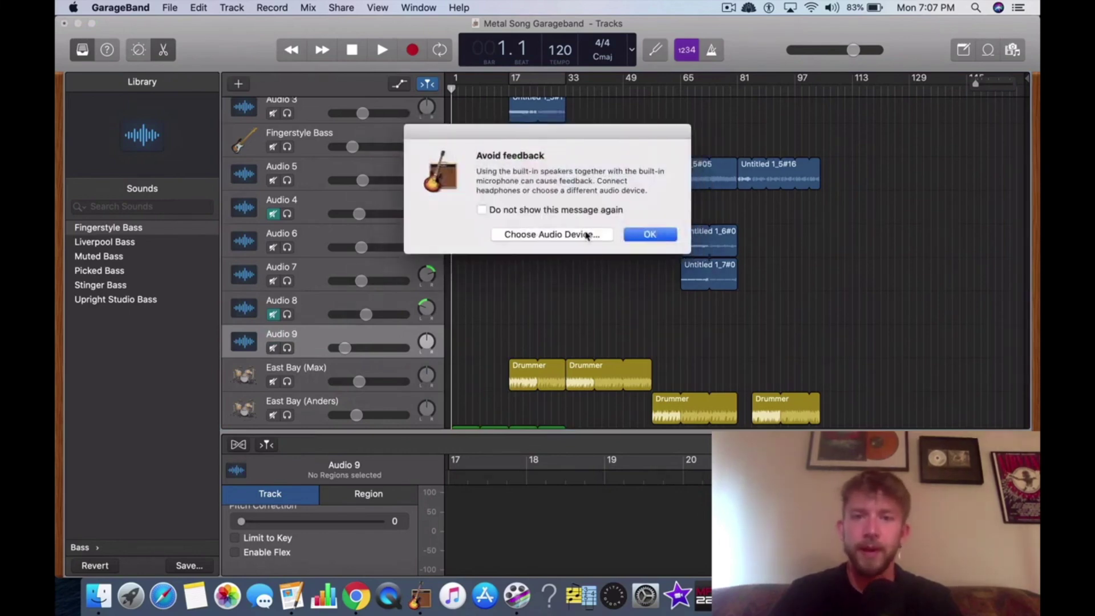
left_click(587, 235)
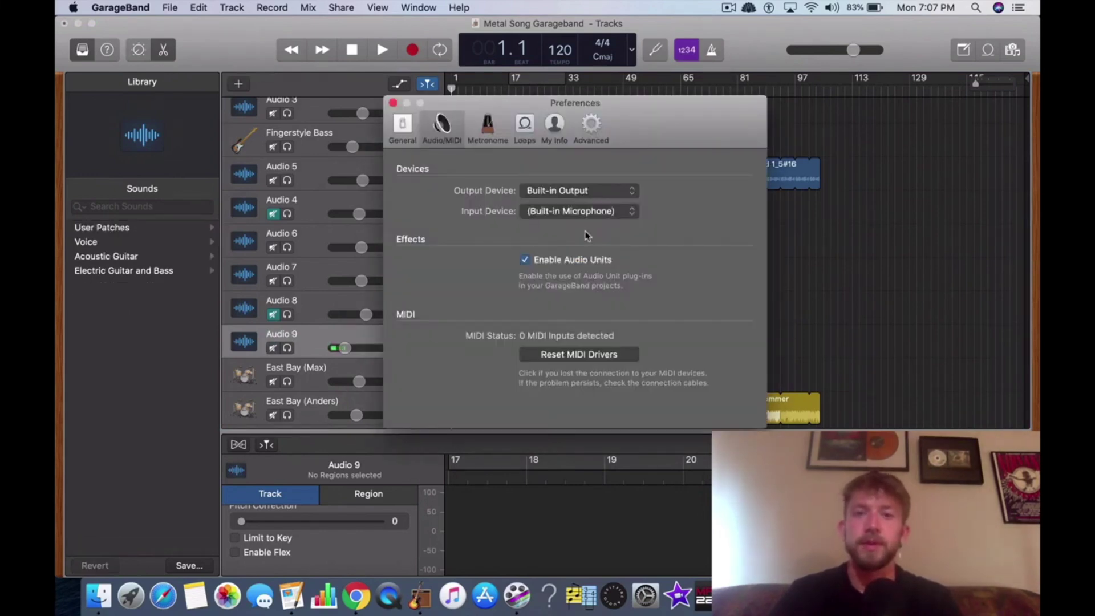
left_click(587, 216)
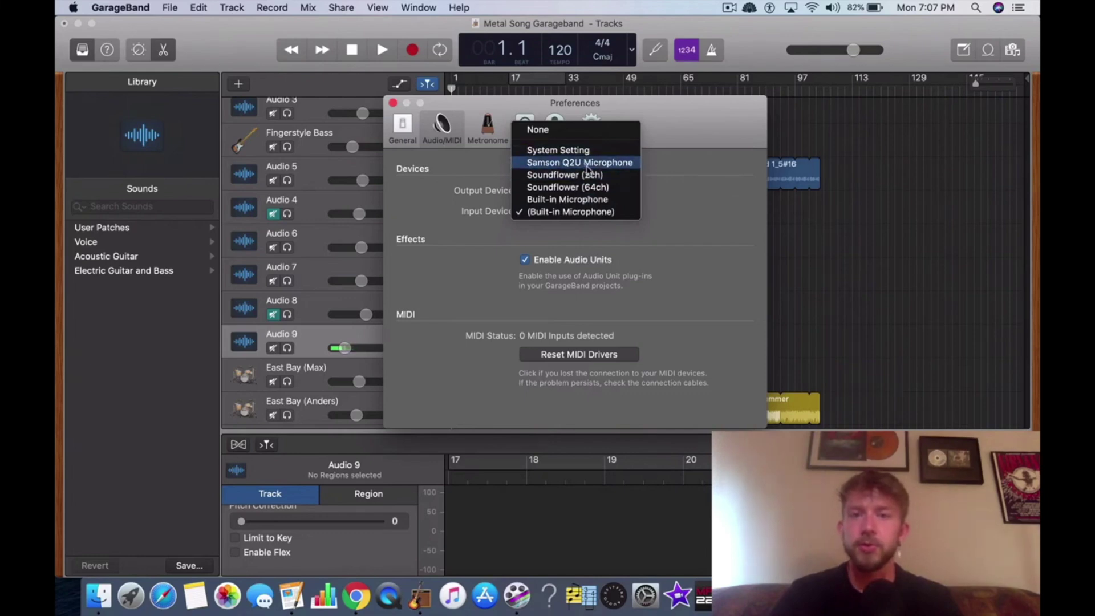
left_click(587, 166)
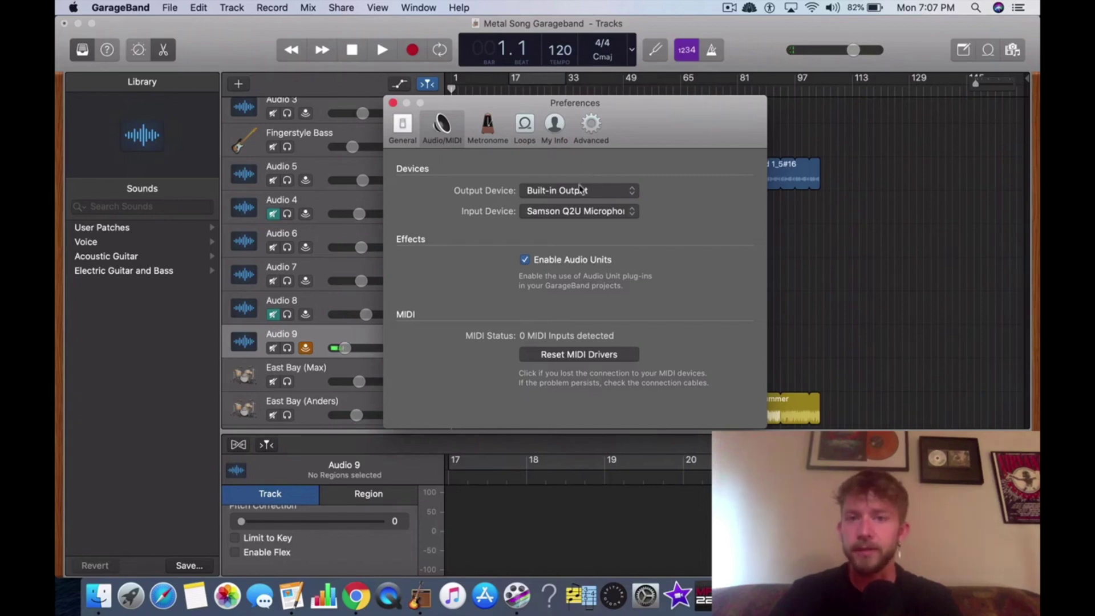
left_click(393, 102)
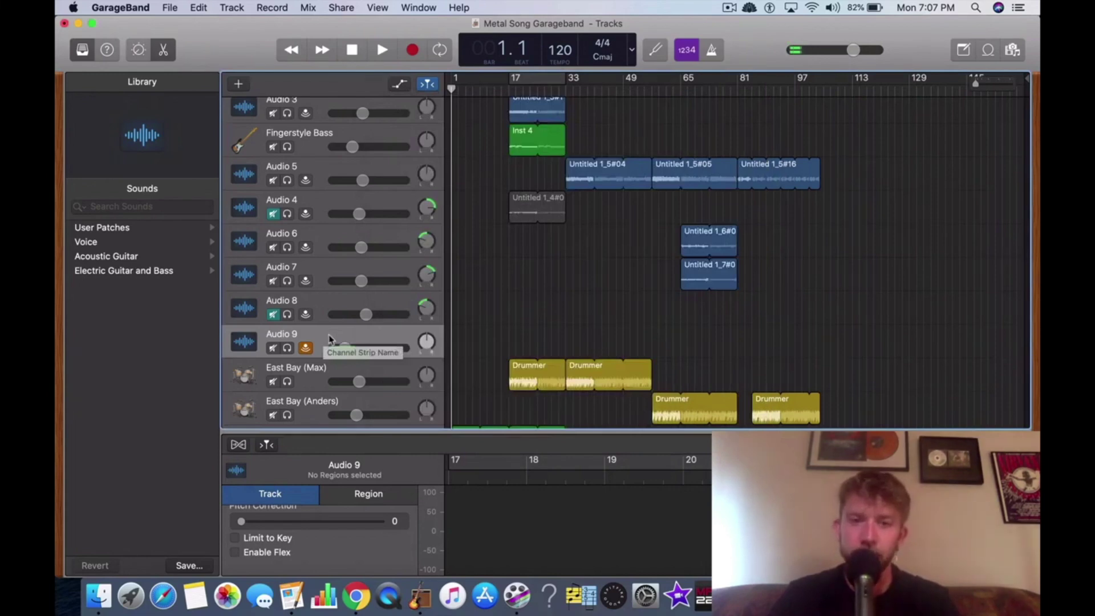
Record a short test take on Audio 9 from the song start, then stop it
left_click(352, 50)
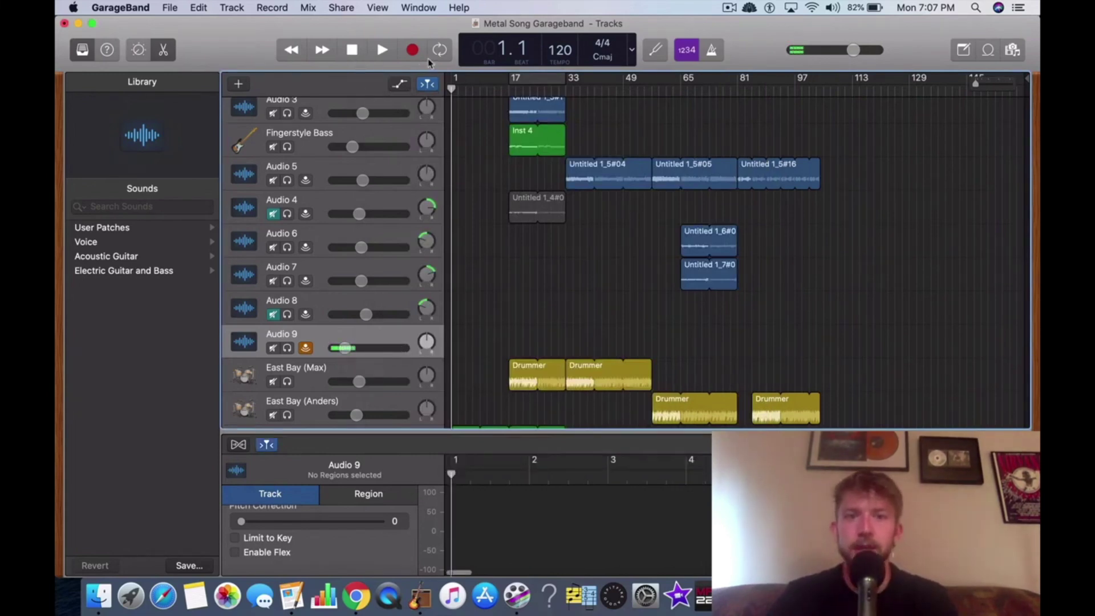
left_click(413, 51)
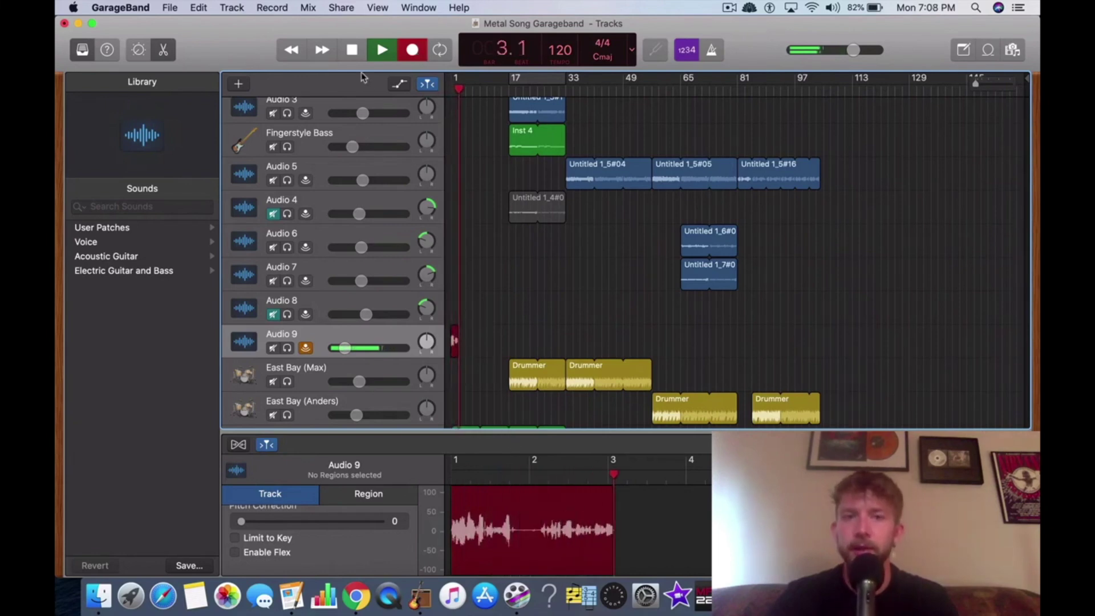
left_click(352, 50)
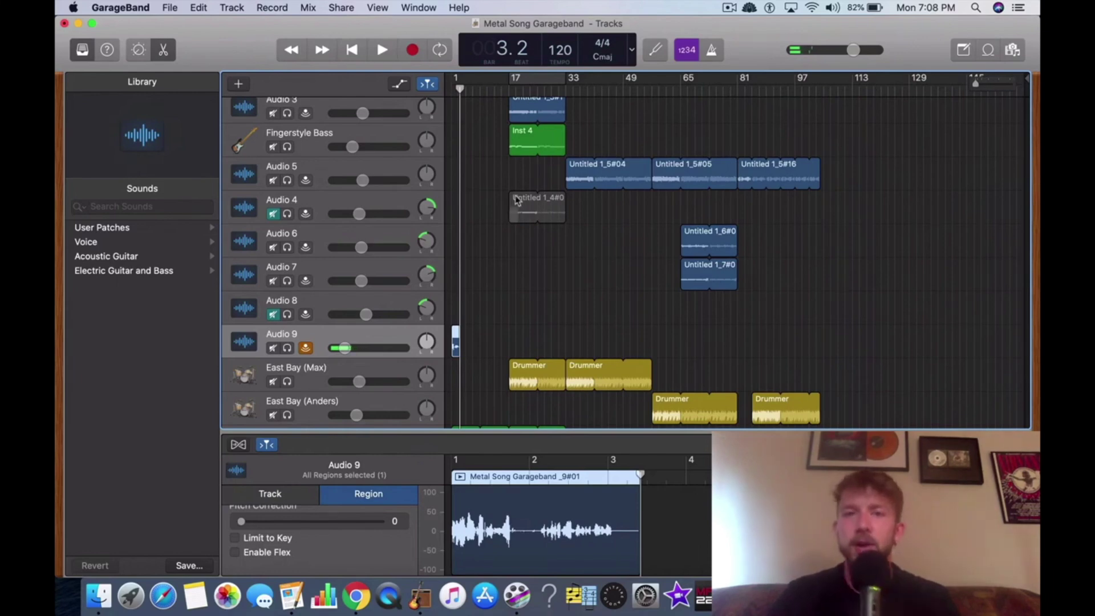
scroll(569, 242, "down", 3)
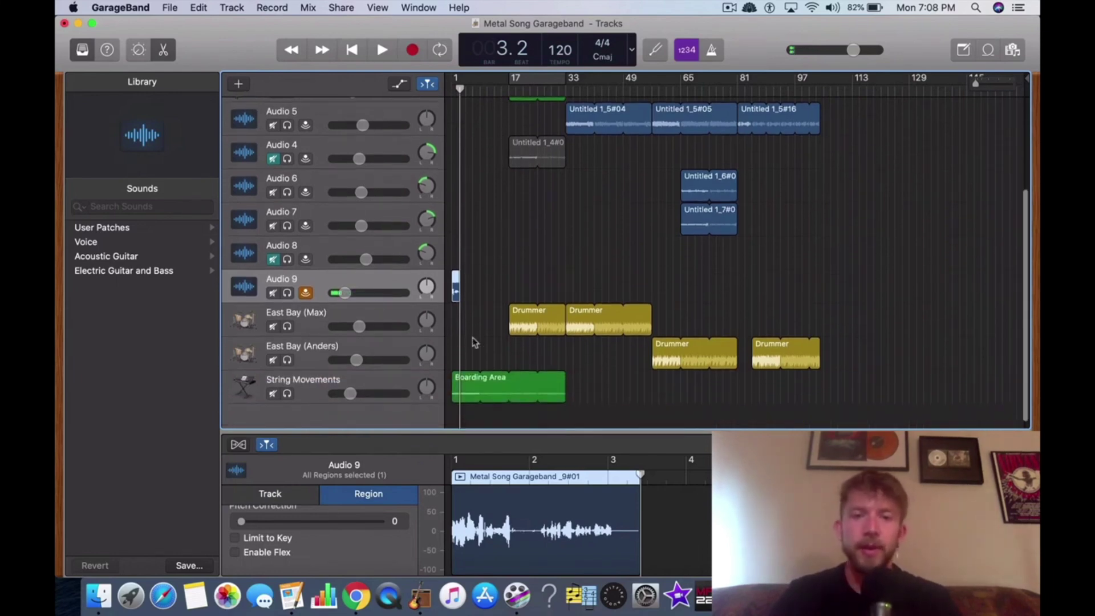
Raise Audio 9's volume to near maximum and play the take back from the start
left_click(352, 50)
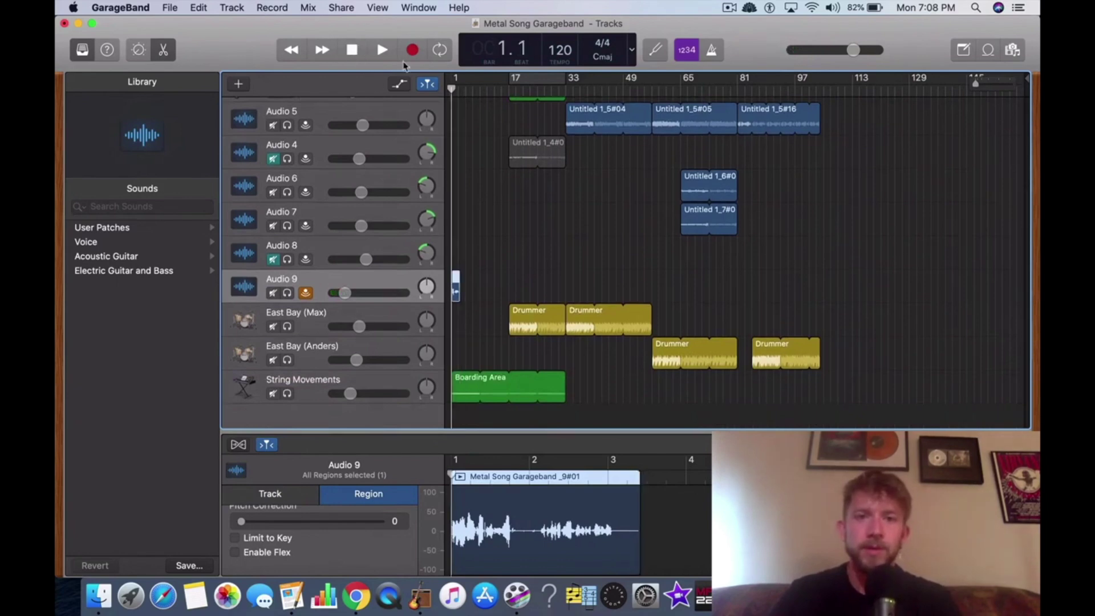
key("super+Right")
key("super+Right")
left_click_drag(345, 292, 405, 293)
left_click(377, 51)
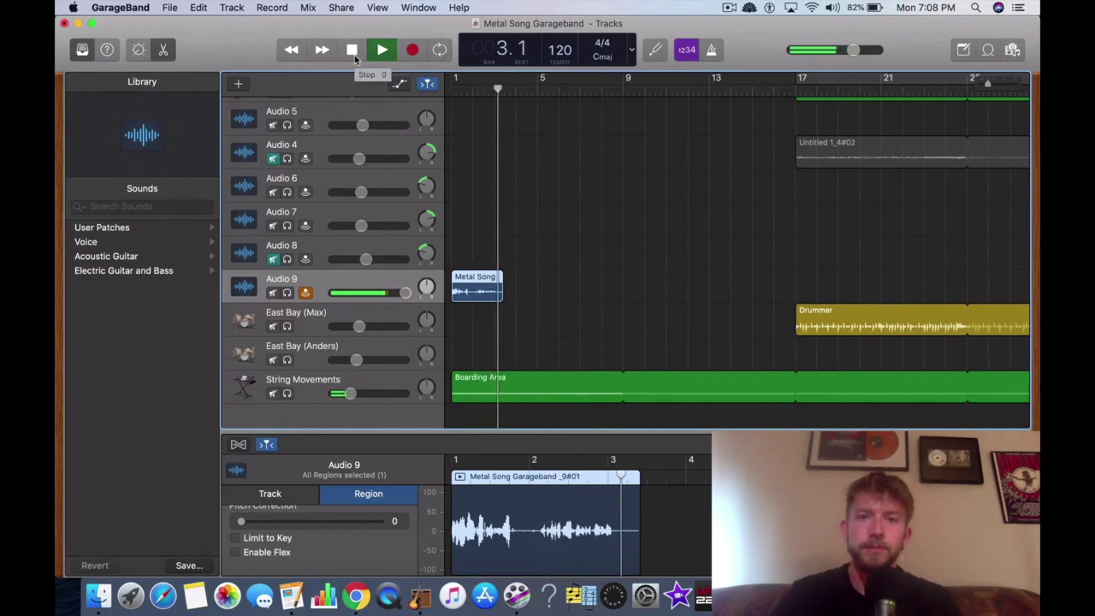
left_click(354, 57)
Select the recorded test region on Audio 9 and delete it
left_click(535, 287)
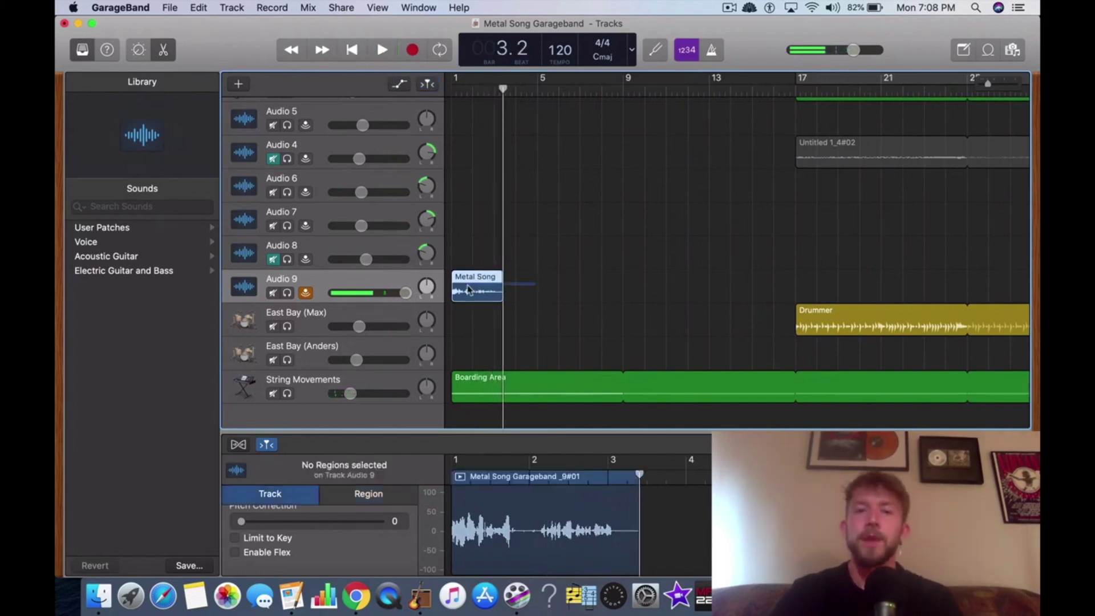
left_click(469, 290)
key("Delete")
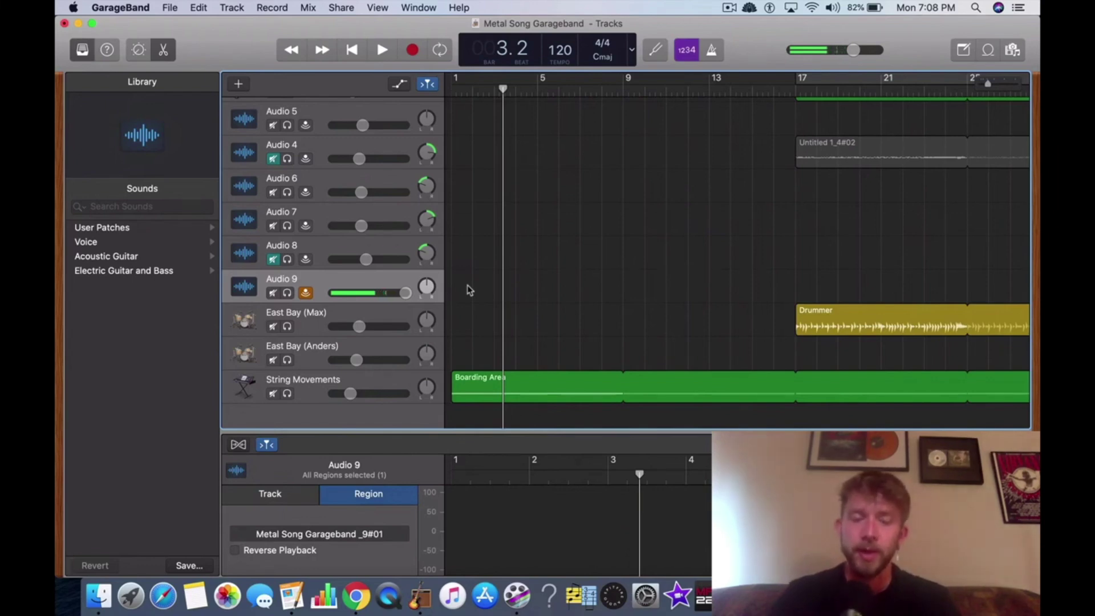
Disarm Audio 9, confirm its Samson Q2U input 1 in Smart Controls, then minimize GarageBand
left_click(306, 294)
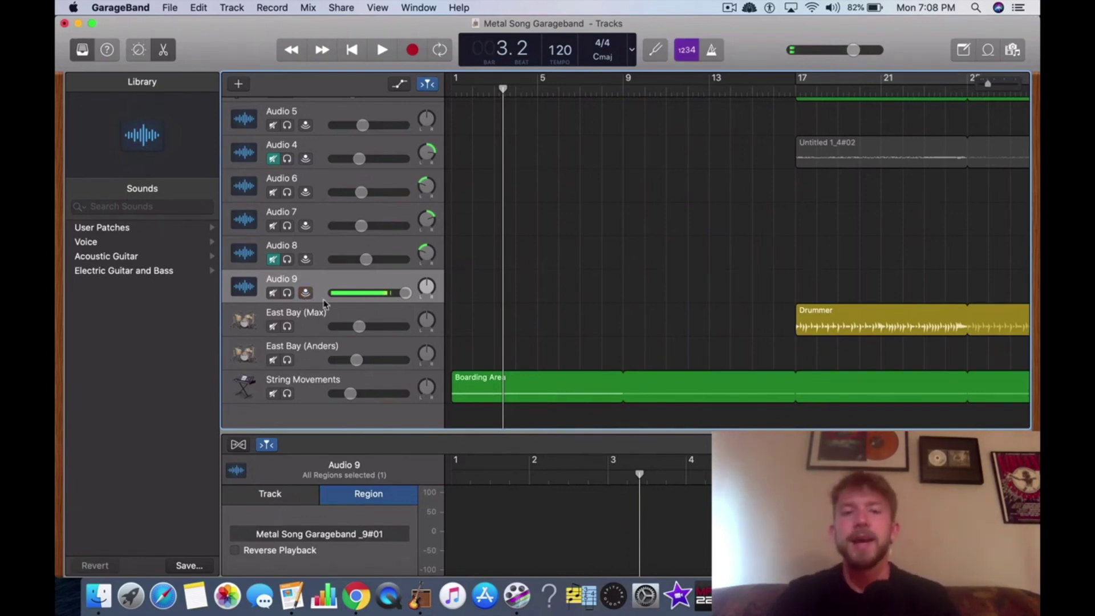
left_click(302, 494)
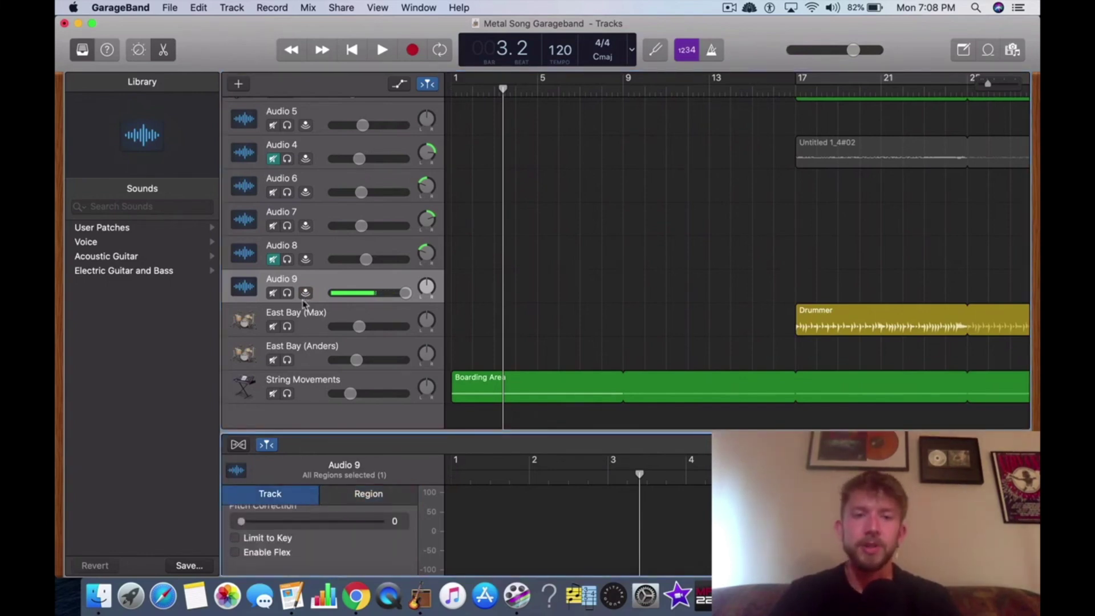
left_click(319, 285)
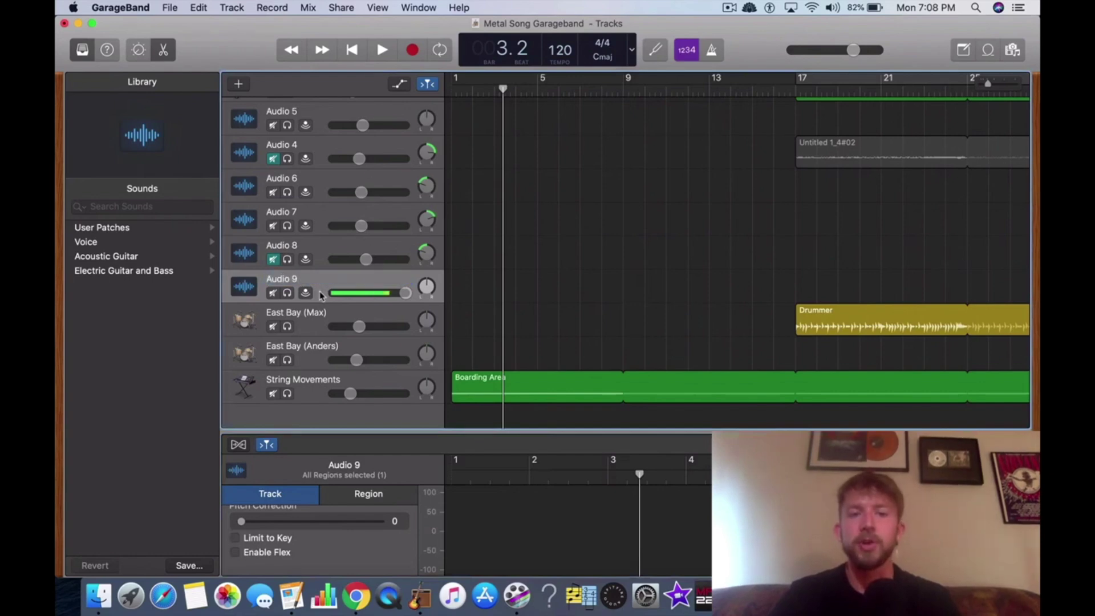
key("b")
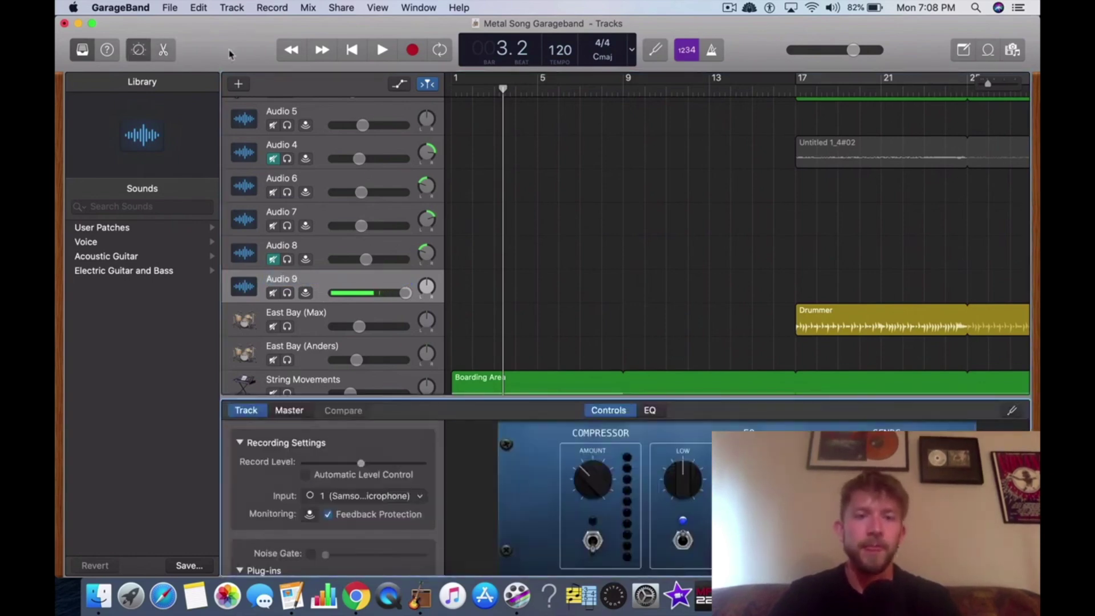
left_click(403, 500)
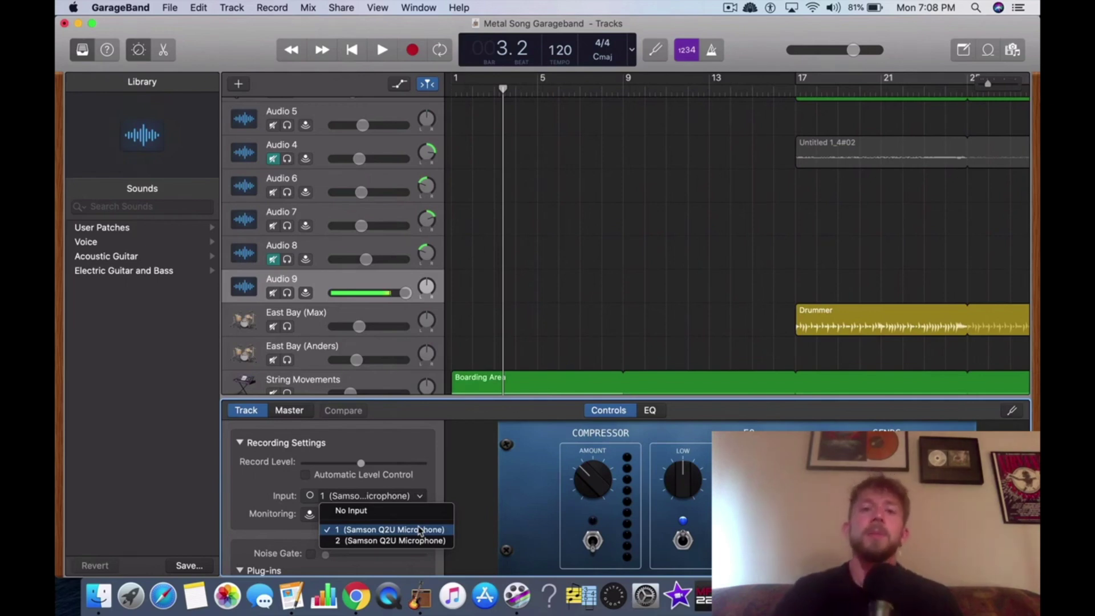
left_click(561, 295)
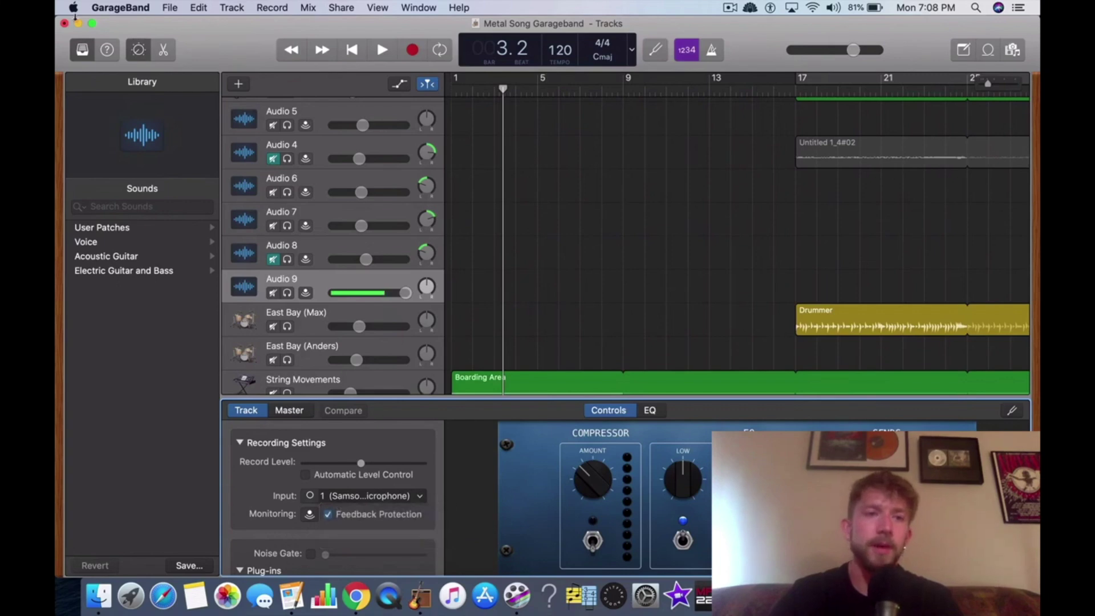
left_click(80, 24)
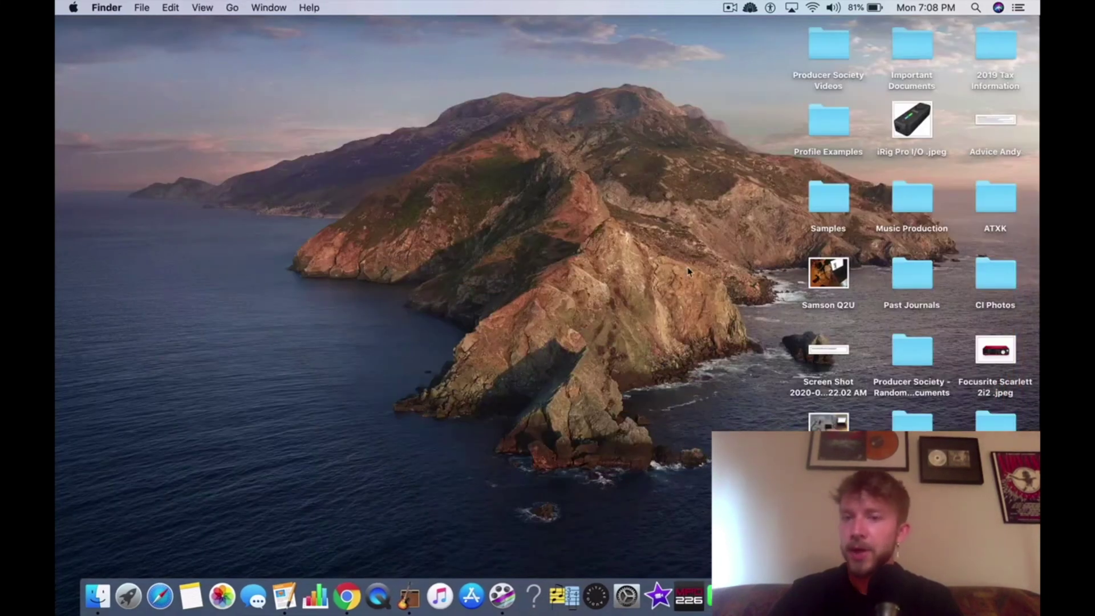
Open the Set Up .jpg photo from the desktop in Preview
double_click(827, 420)
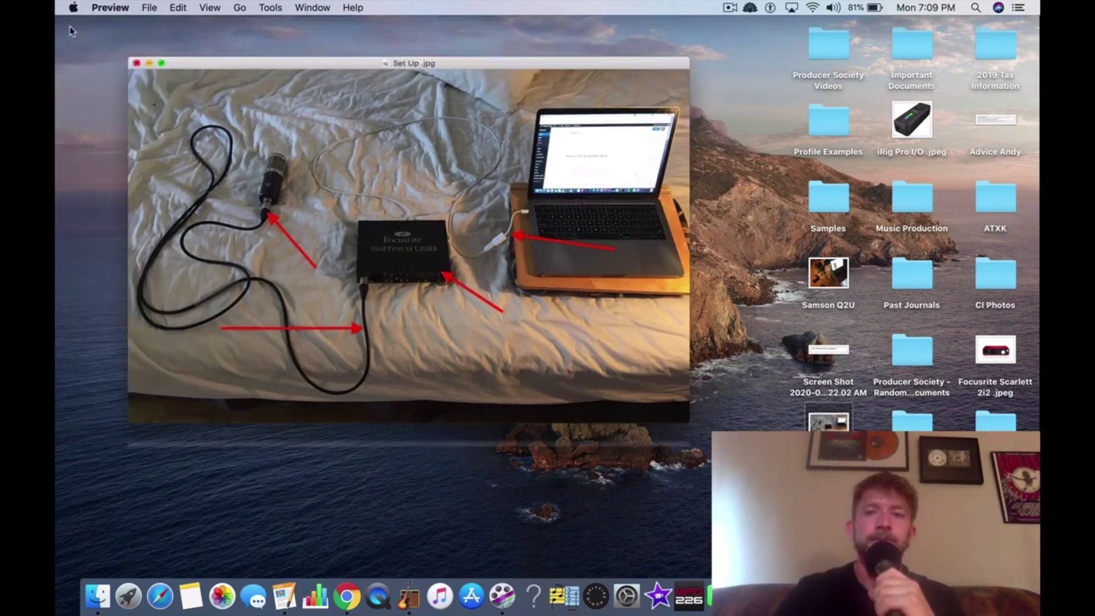
Close the setup photo, review Chrome's YouTube results on connecting a mic, then minimize Chrome
left_click(68, 26)
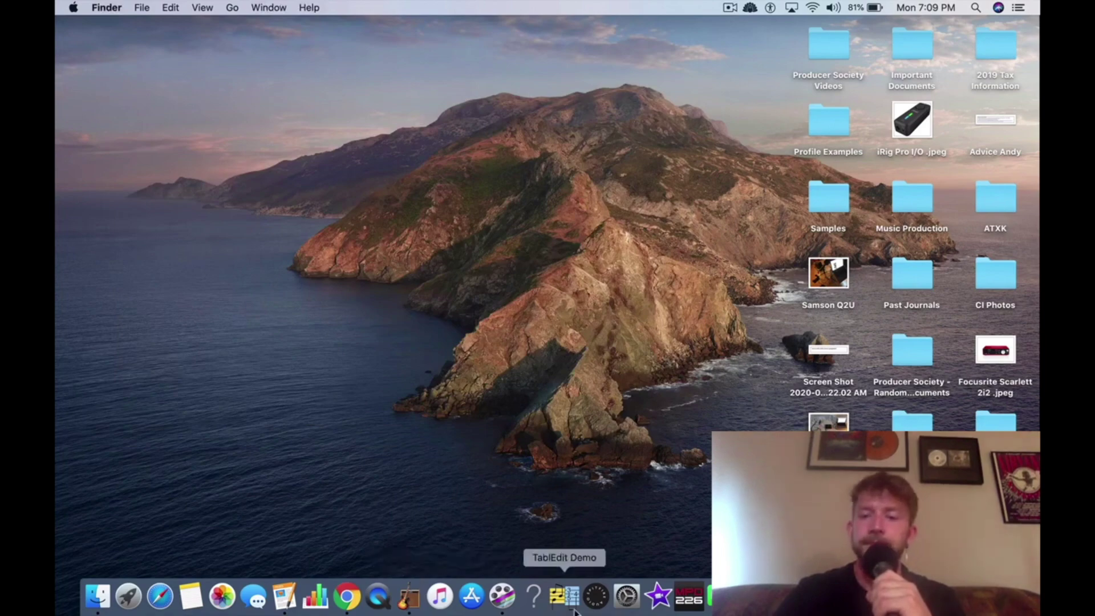
left_click(513, 603)
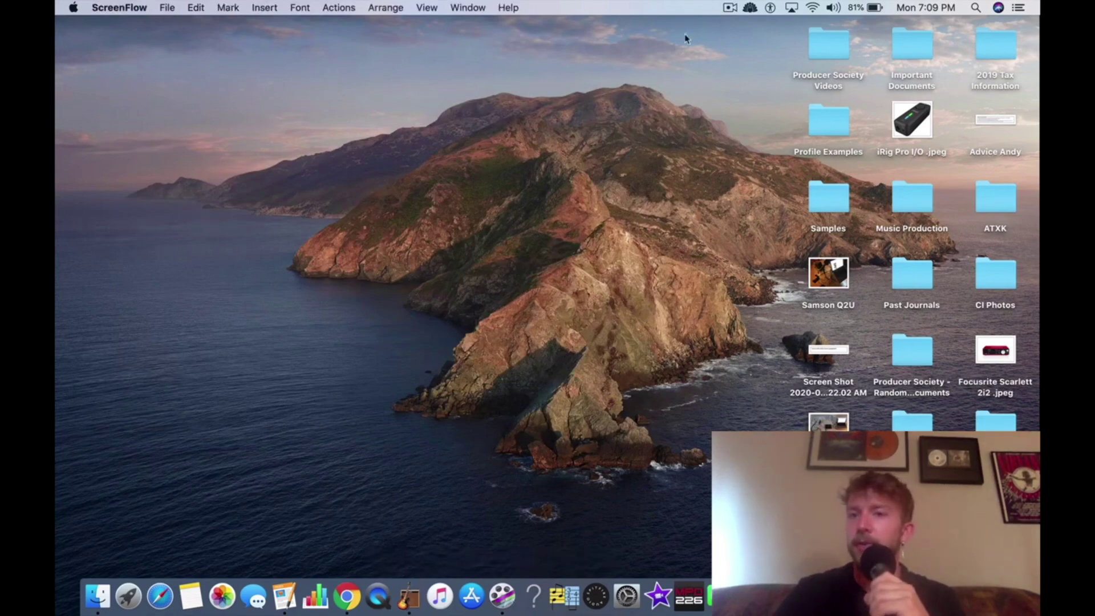
left_click(349, 596)
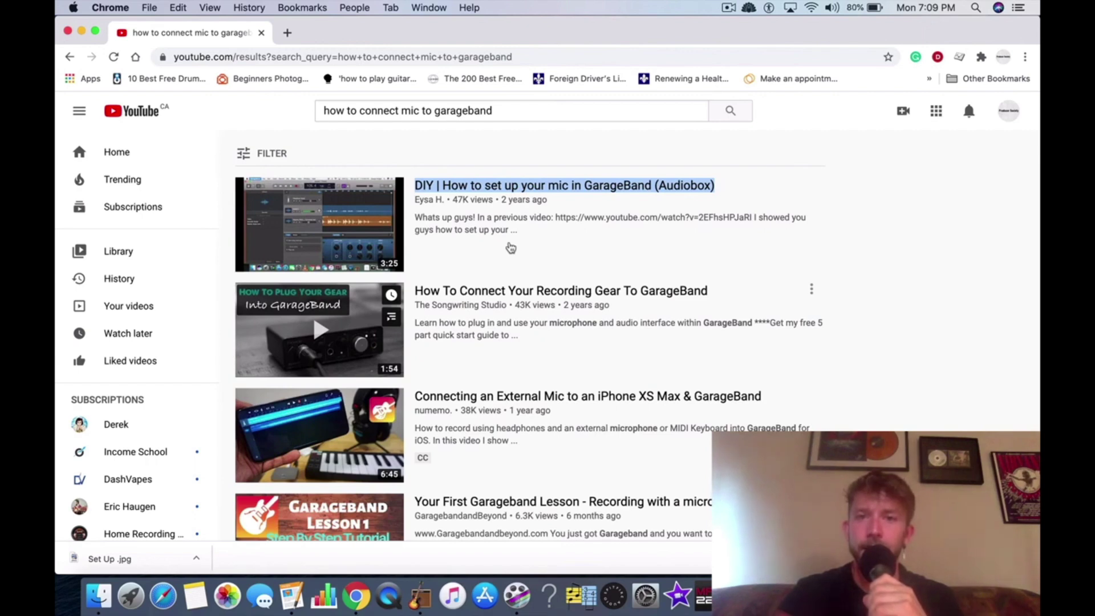
left_click(81, 31)
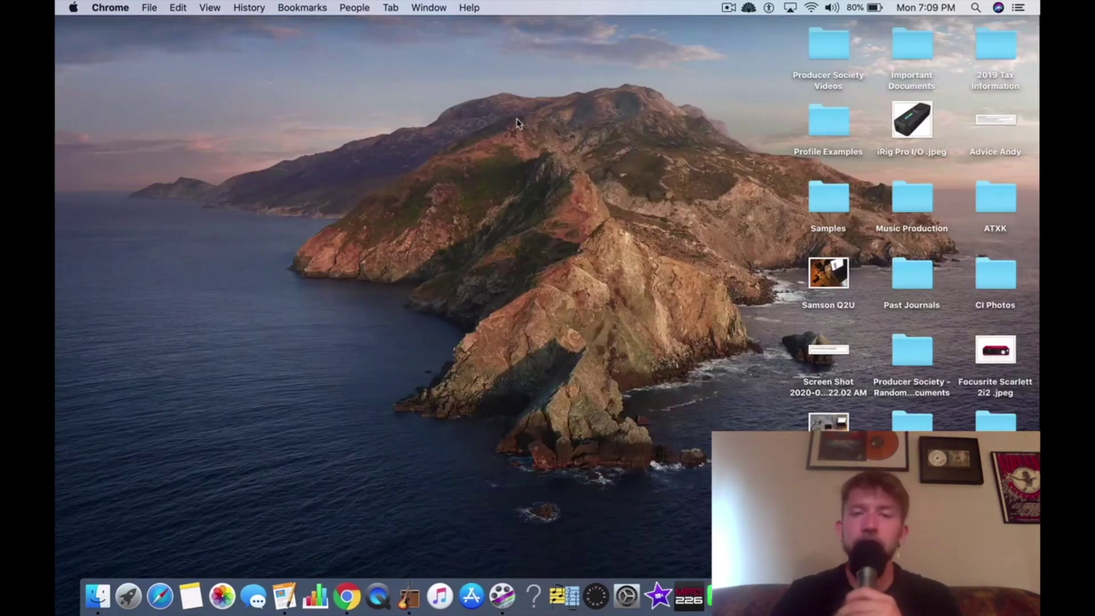